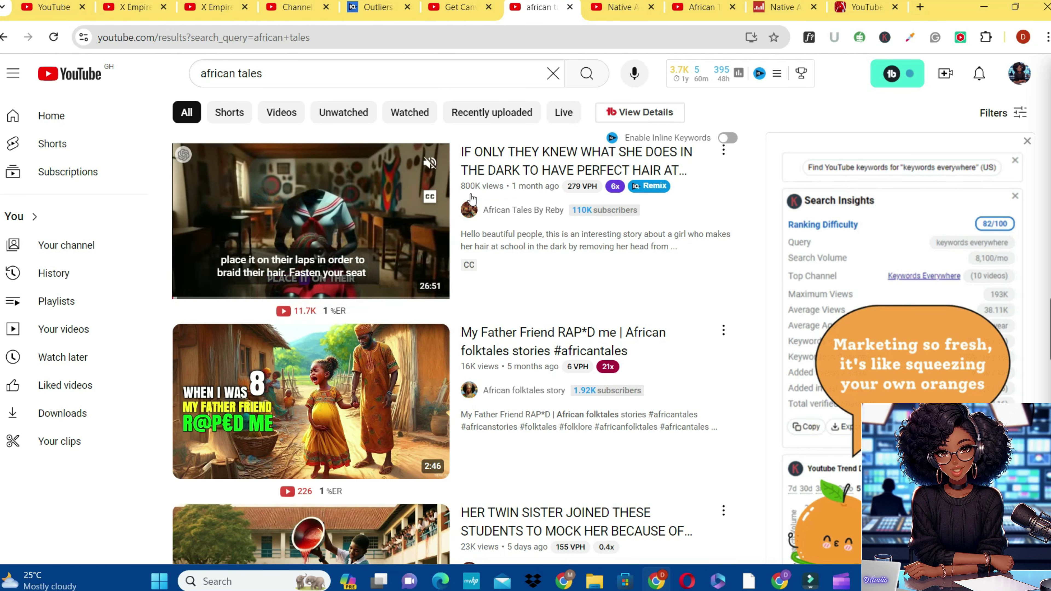
Step: Open the African Tales By Reby channel from the search results and copy its web address
{"action": "left_click", "coordinate": [524, 210]}
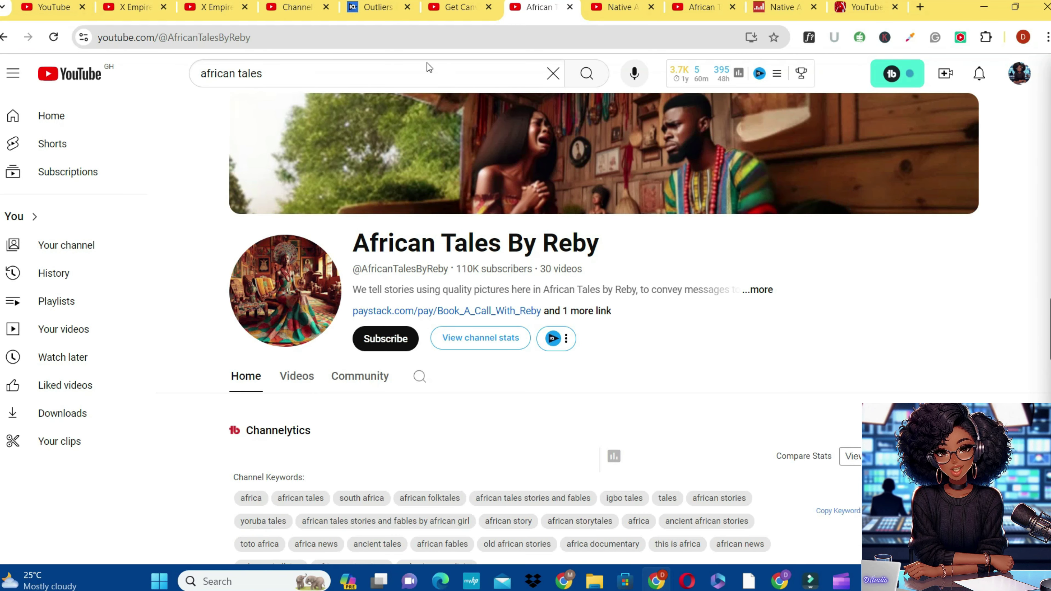
{"action": "left_click", "coordinate": [253, 28]}
{"action": "key", "text": "ctrl+c"}
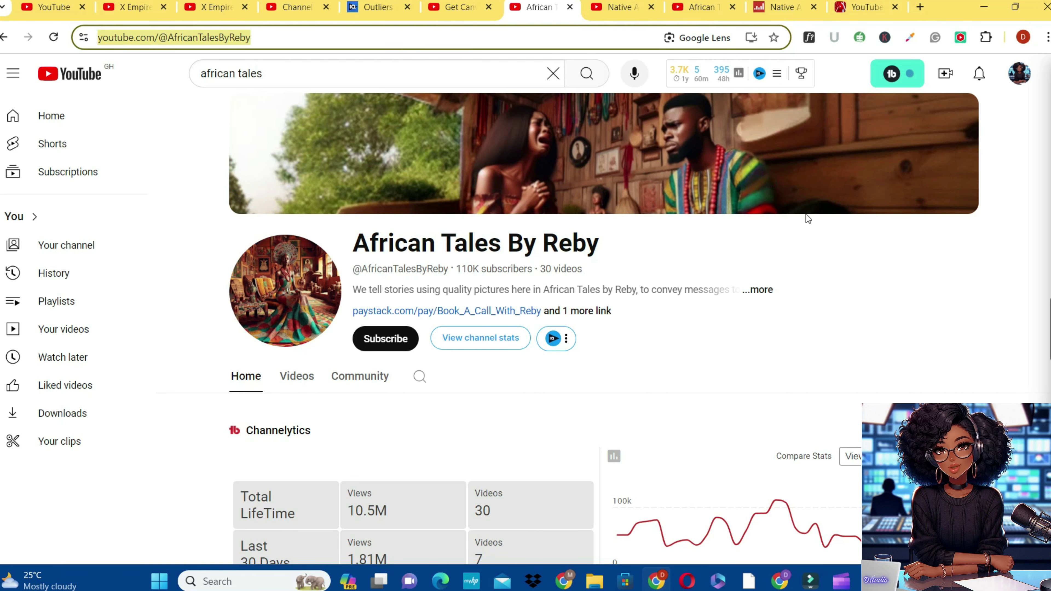
Step: Submit the copied channel link and captcha code to the YouTube Large monetization checker and review the channel report
{"action": "left_click", "coordinate": [861, 8]}
{"action": "key", "text": "alt+Left"}
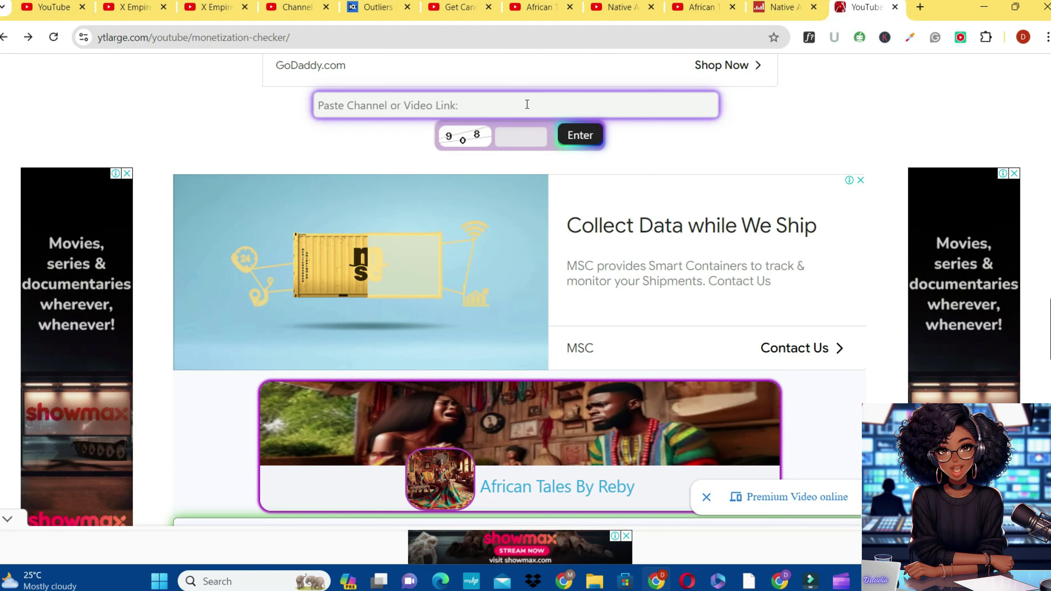
{"action": "left_click", "coordinate": [517, 105]}
{"action": "key", "text": "ctrl+v"}
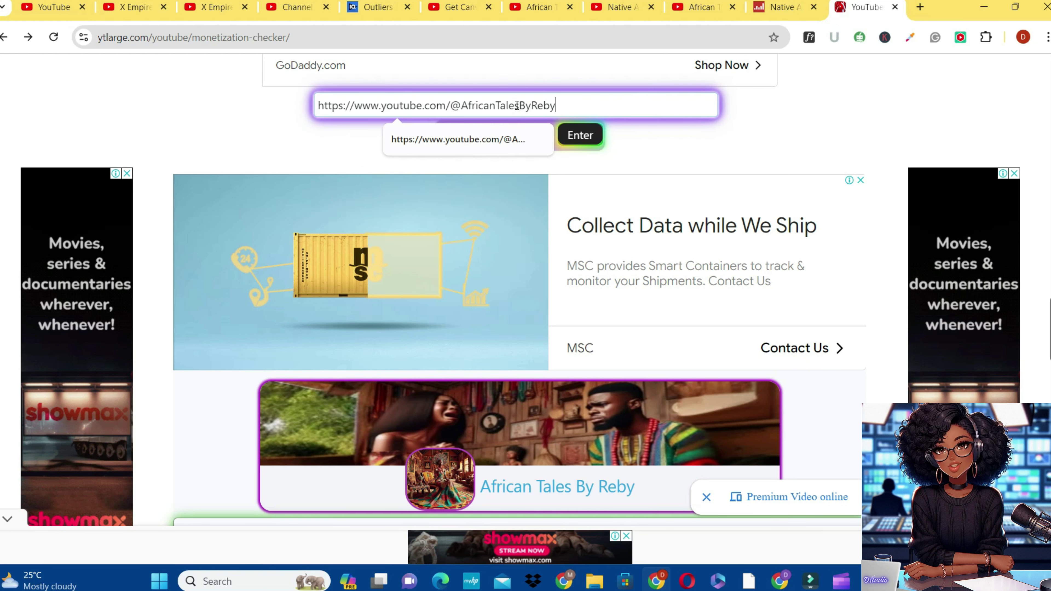
{"action": "left_click", "coordinate": [739, 151]}
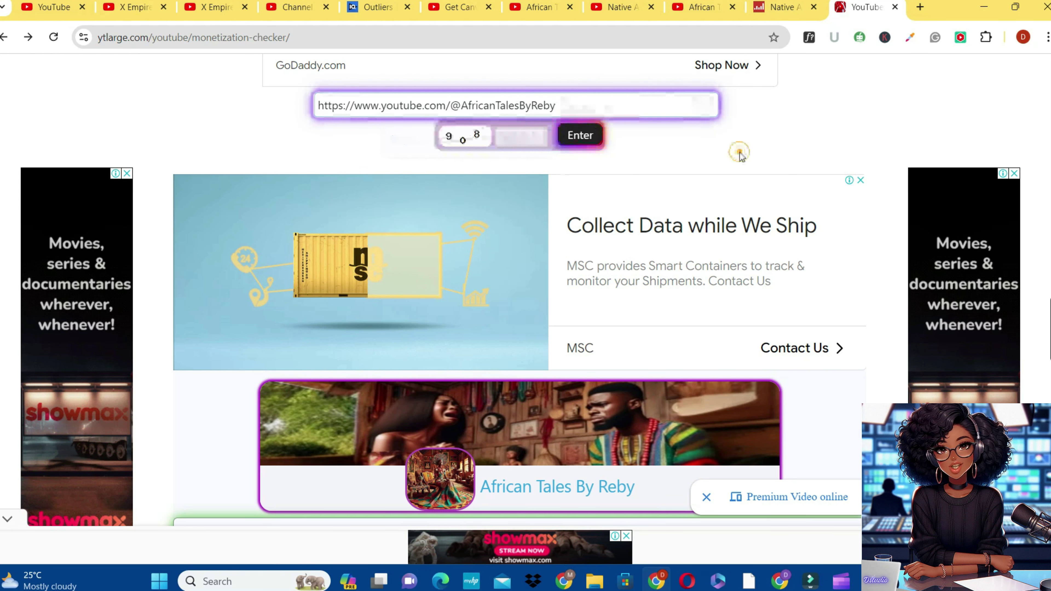
{"action": "left_click", "coordinate": [535, 137]}
{"action": "type", "text": "908"}
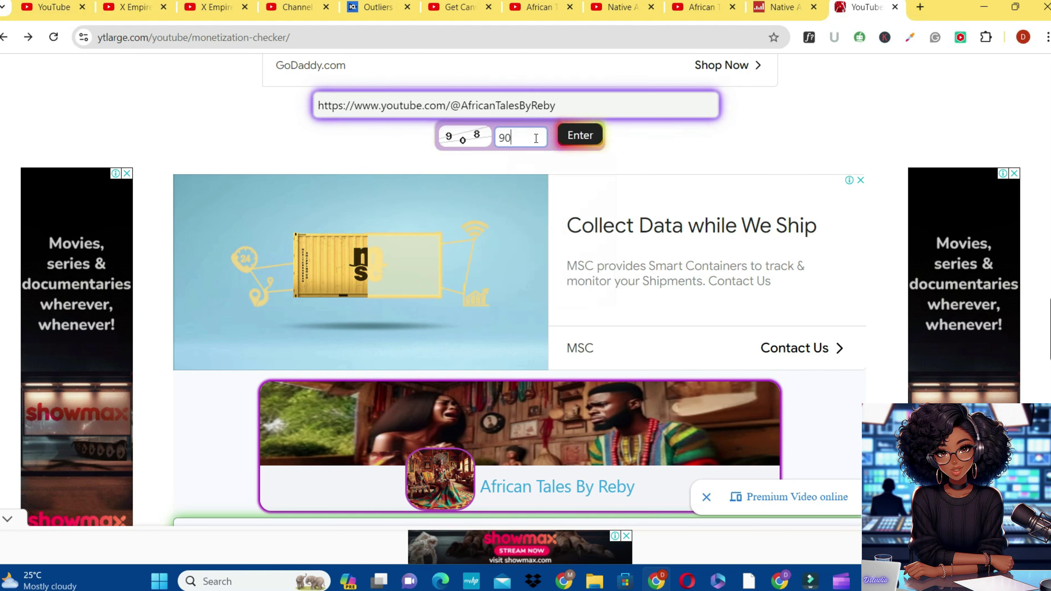
{"action": "left_click", "coordinate": [581, 135]}
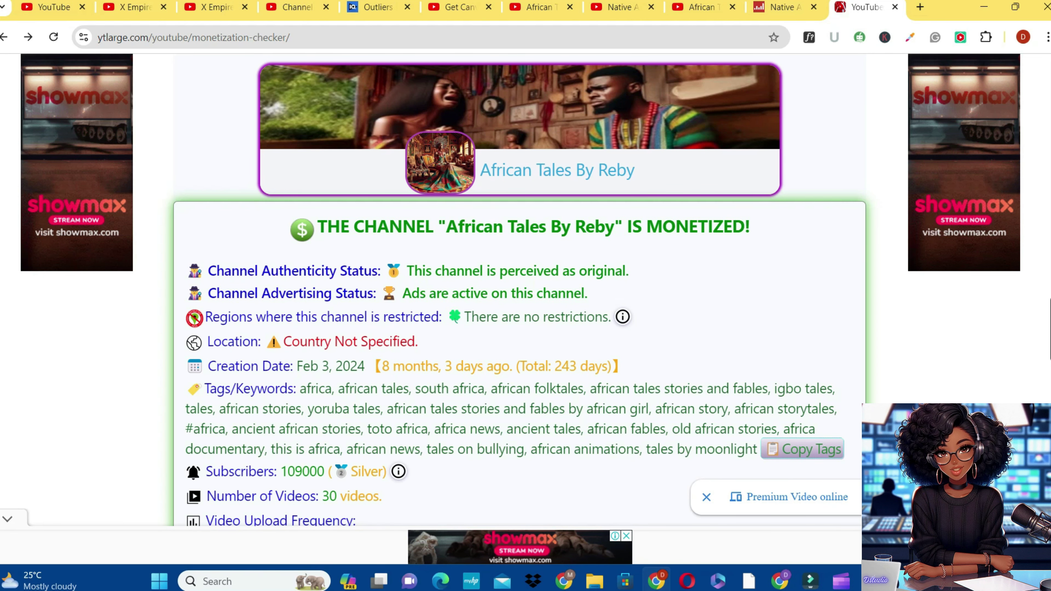
{"action": "scroll", "coordinate": [519, 289], "scroll_direction": "down", "scroll_amount": 5}
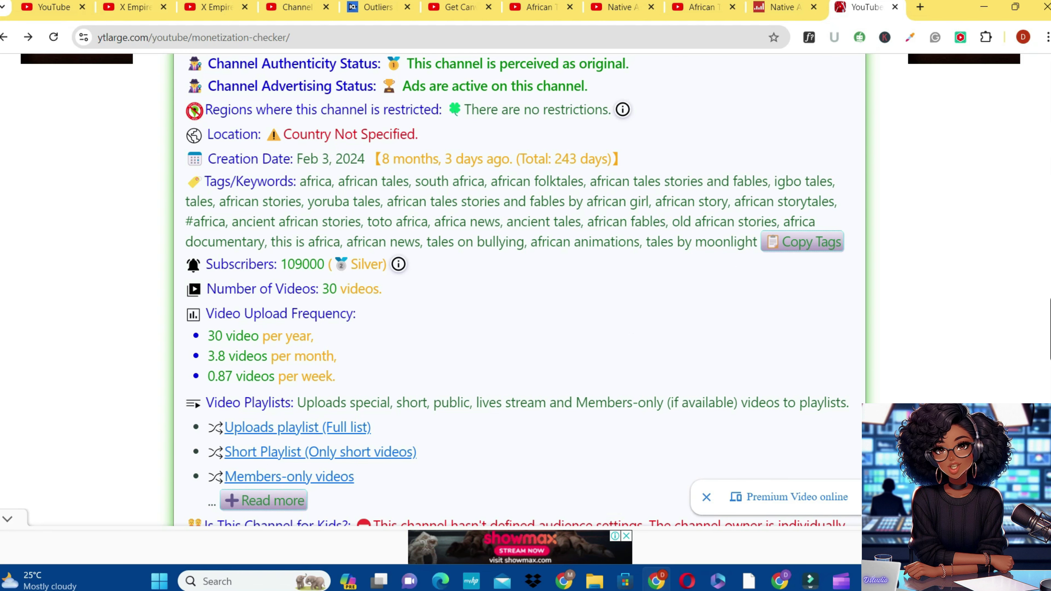
{"action": "scroll", "coordinate": [519, 290], "scroll_direction": "down", "scroll_amount": 15}
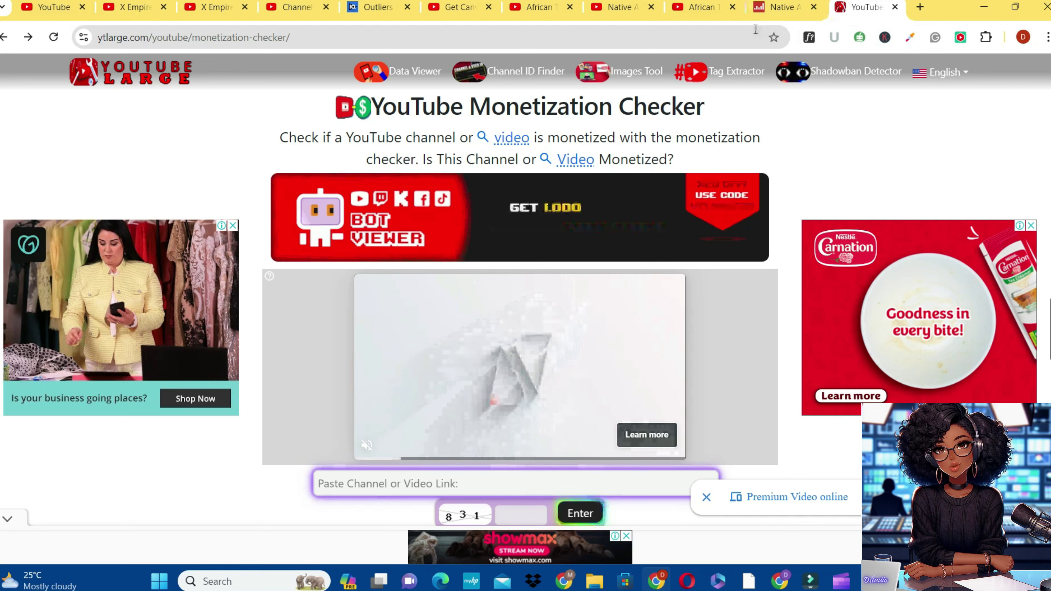
Step: Look up the copied African Tales By Reby link on Social Blade and examine its estimated earnings and daily statistics
{"action": "left_click", "coordinate": [789, 12]}
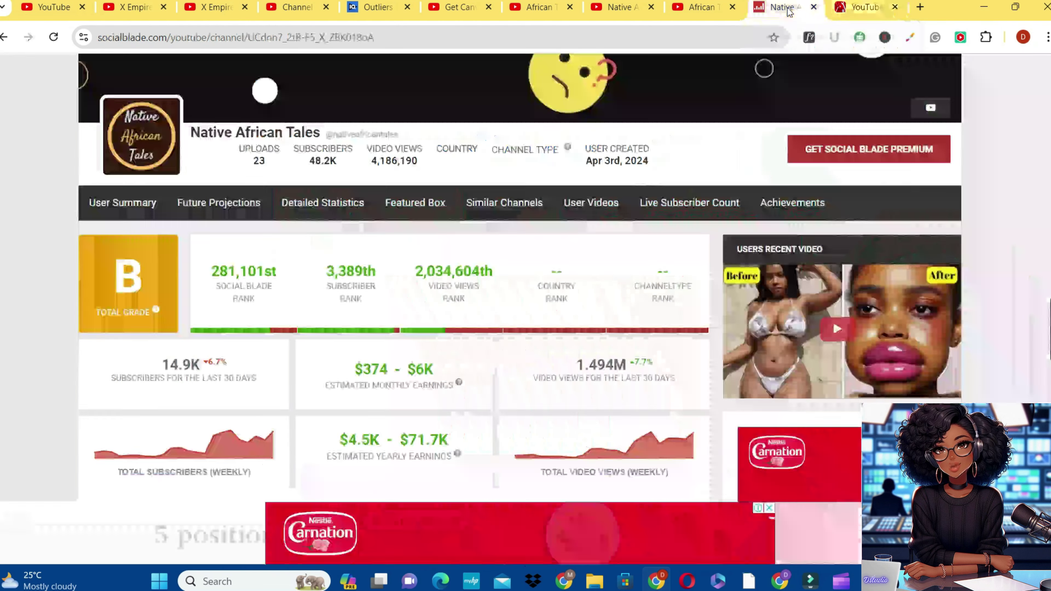
{"action": "left_click", "coordinate": [5, 38]}
{"action": "left_click", "coordinate": [371, 412]}
{"action": "key", "text": "ctrl+a"}
{"action": "key", "text": "ctrl+v"}
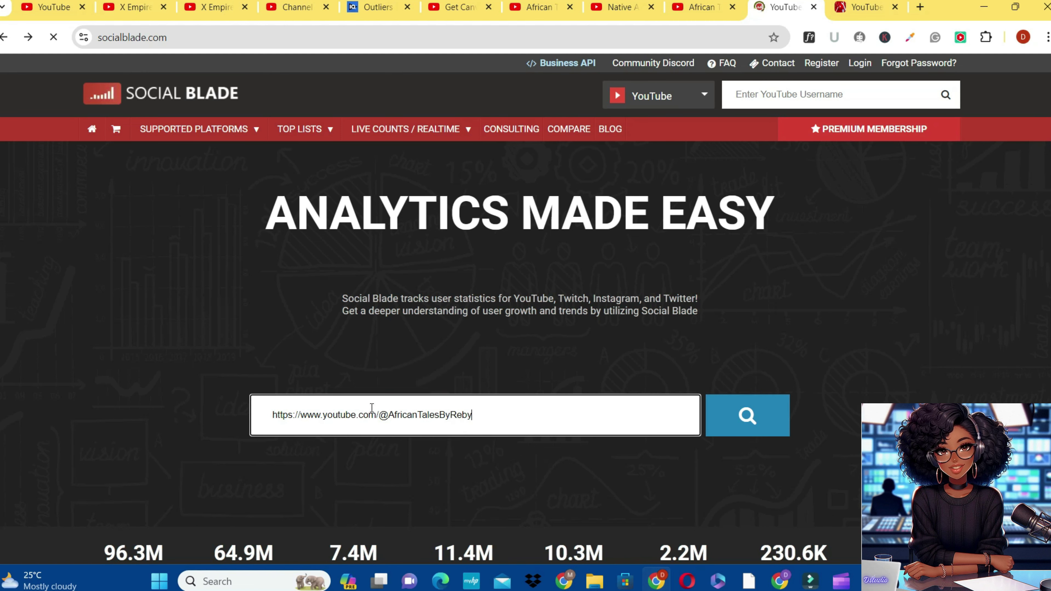
{"action": "left_click", "coordinate": [769, 420]}
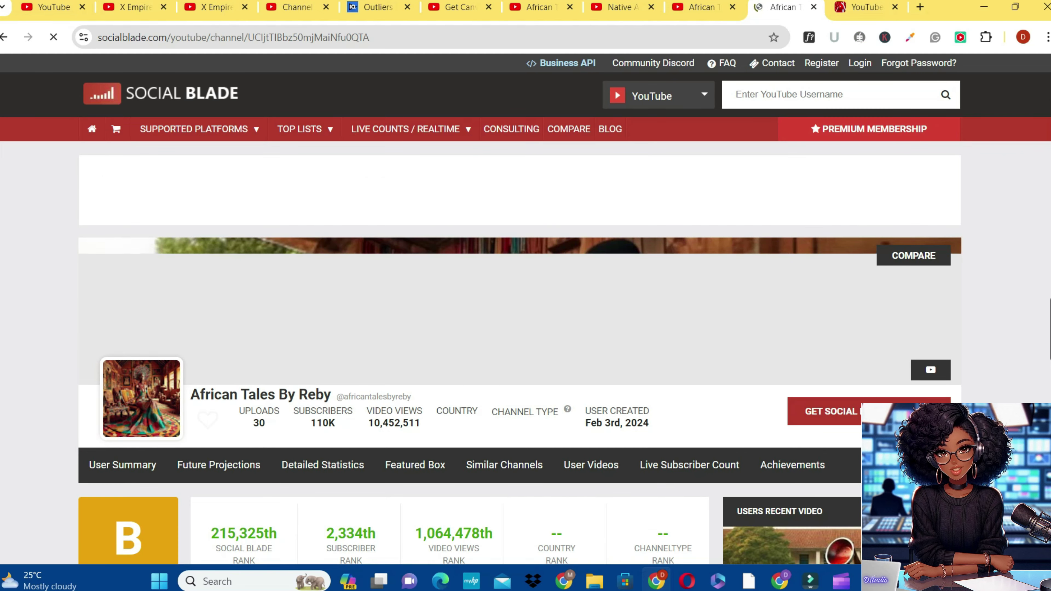
{"action": "scroll", "coordinate": [526, 310], "scroll_direction": "down", "scroll_amount": 3}
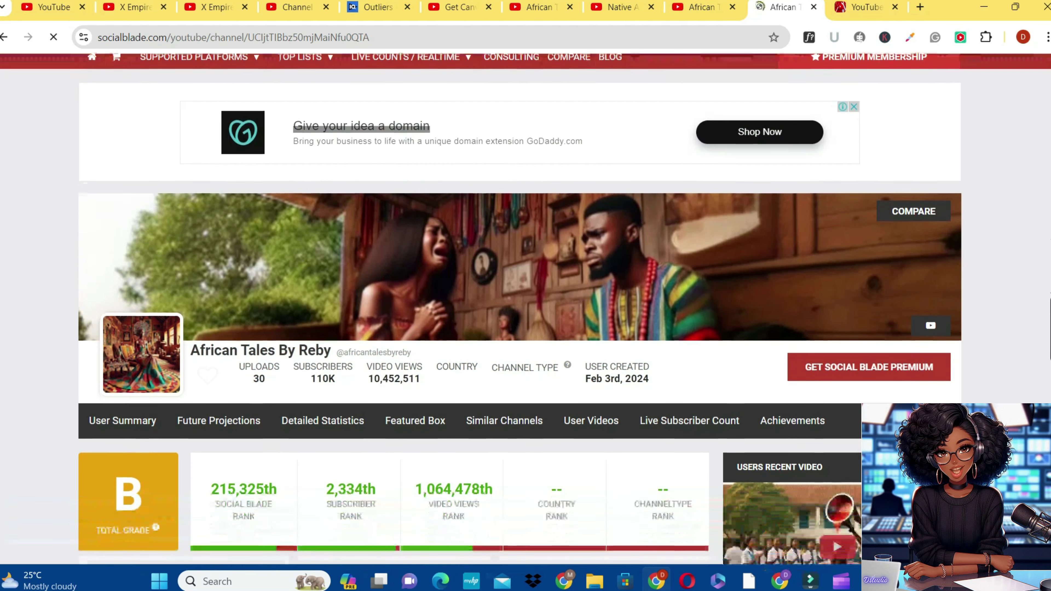
{"action": "scroll", "coordinate": [525, 311], "scroll_direction": "down", "scroll_amount": 4}
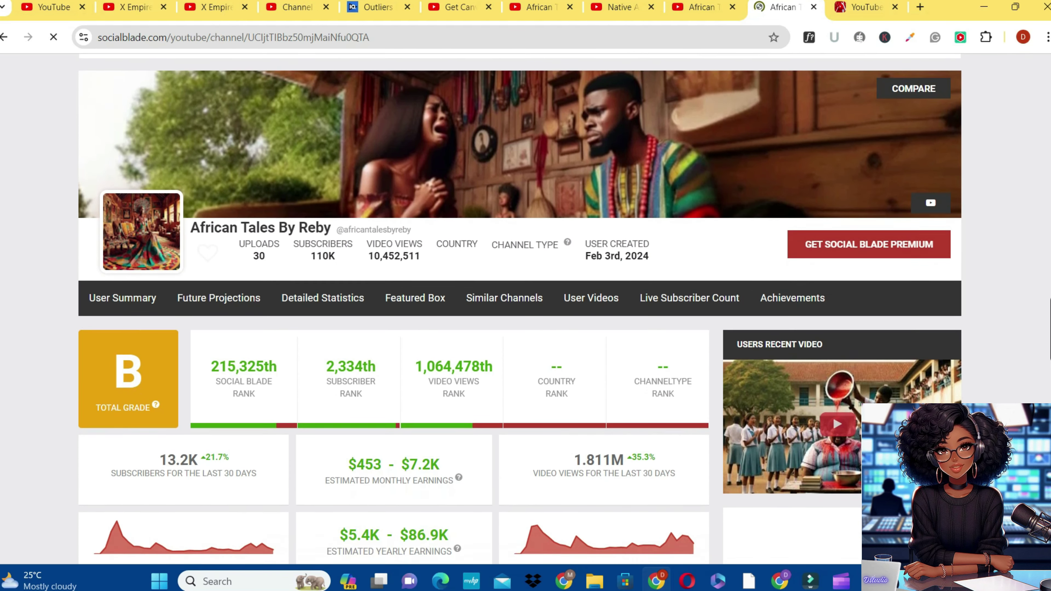
{"action": "scroll", "coordinate": [455, 285], "scroll_direction": "down", "scroll_amount": 1}
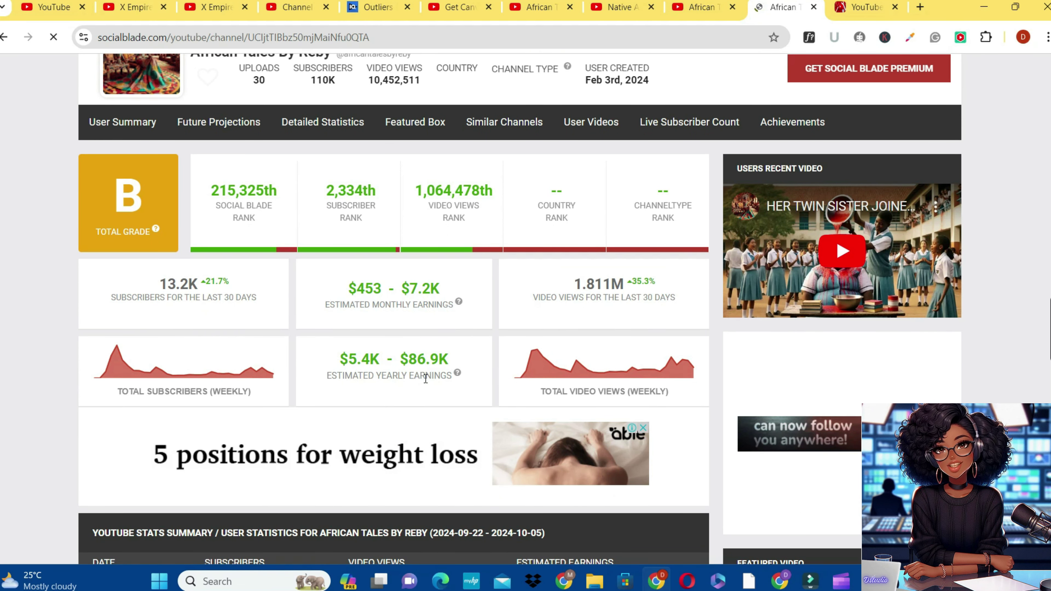
{"action": "scroll", "coordinate": [446, 386], "scroll_direction": "down", "scroll_amount": 10}
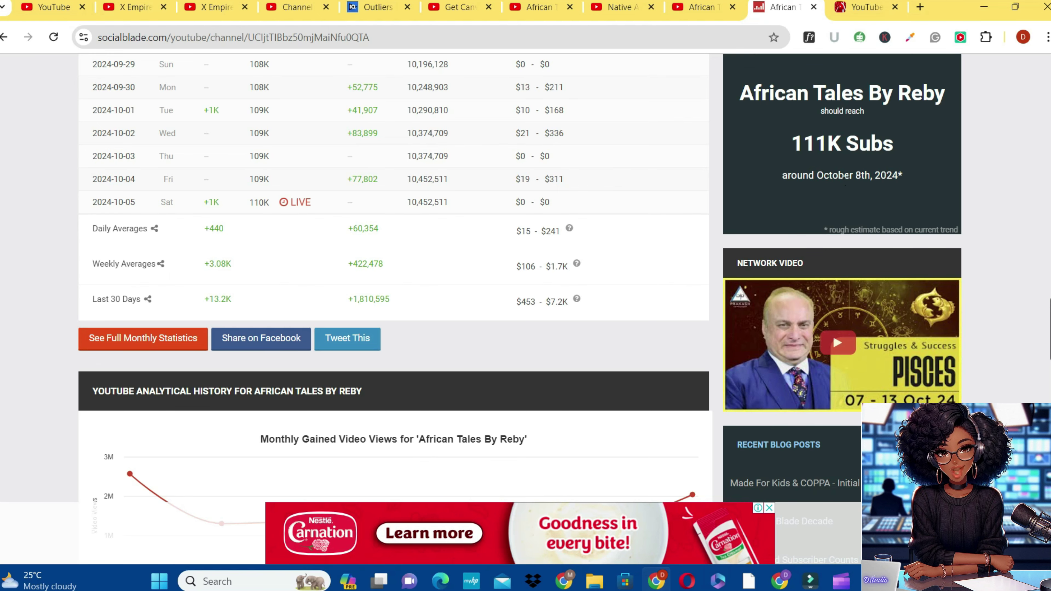
{"action": "scroll", "coordinate": [997, 285], "scroll_direction": "up", "scroll_amount": 15}
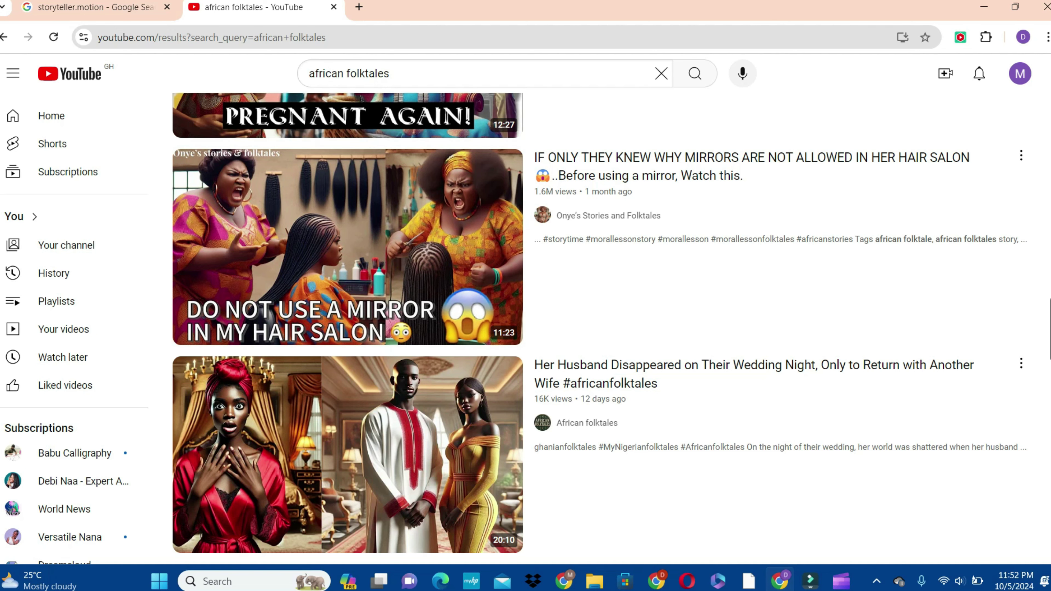
Step: Open the "Homeless girl stole the heart of a handsome millionaire" video from the african folktales results and send its transcript to ChatGPT
{"action": "scroll", "coordinate": [595, 327], "scroll_direction": "down", "scroll_amount": 15}
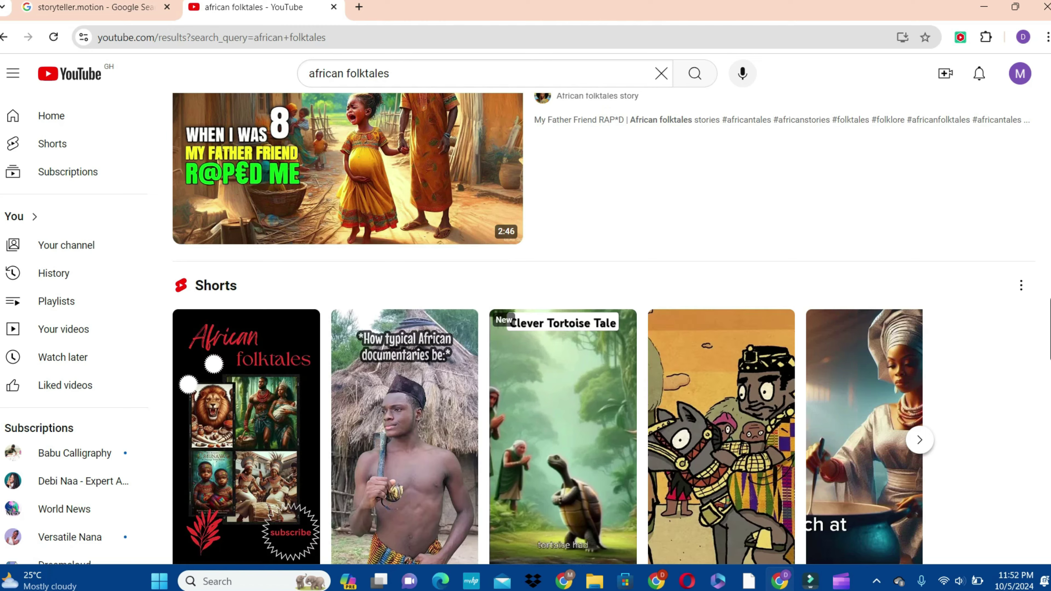
{"action": "scroll", "coordinate": [596, 326], "scroll_direction": "down", "scroll_amount": 5}
{"action": "scroll", "coordinate": [1044, 146], "scroll_direction": "up", "scroll_amount": 20}
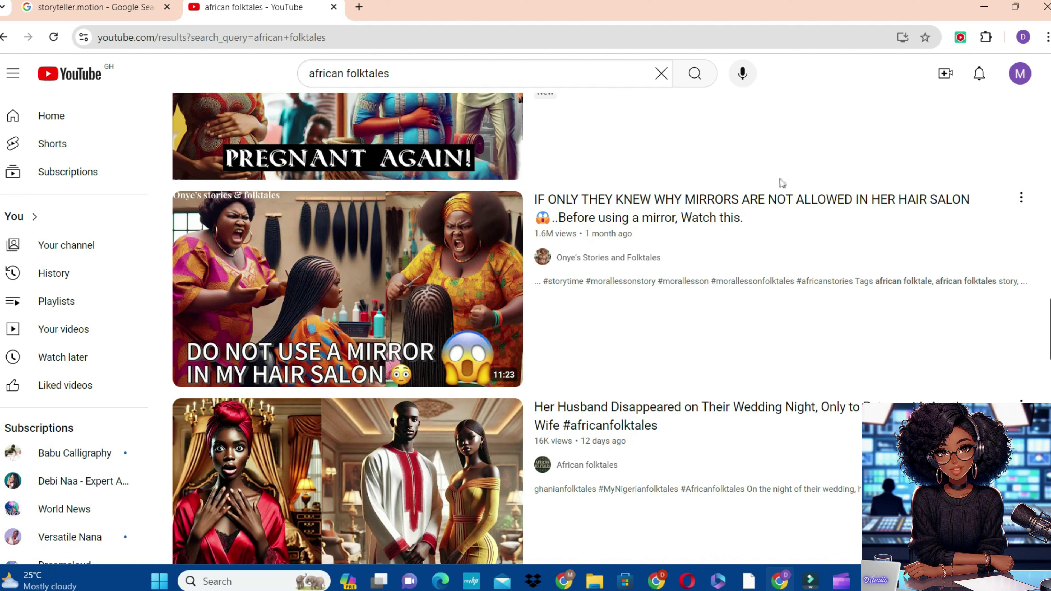
{"action": "mouse_move", "coordinate": [577, 240]}
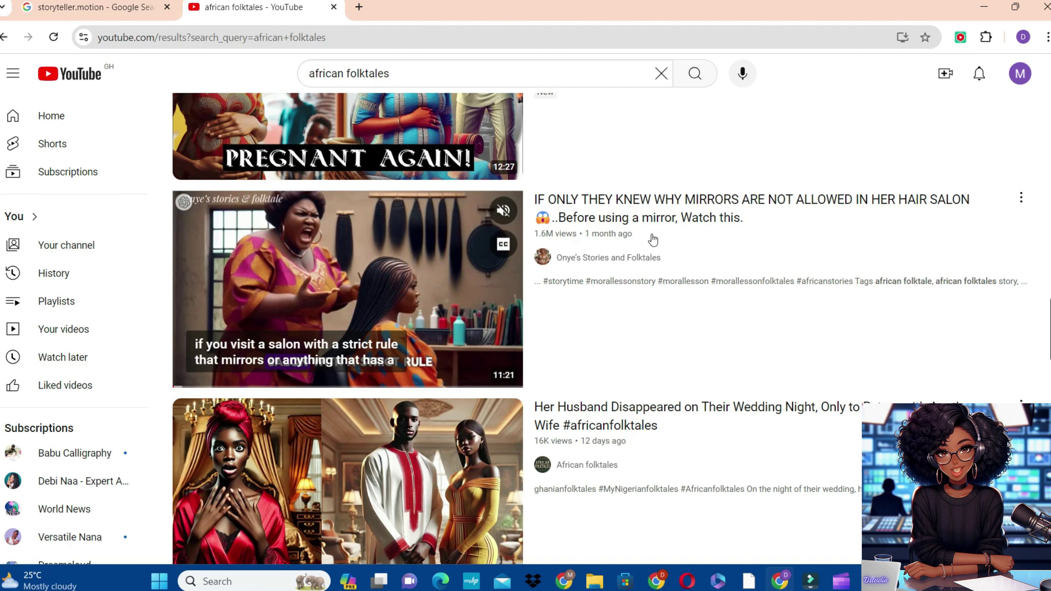
{"action": "mouse_move", "coordinate": [434, 484]}
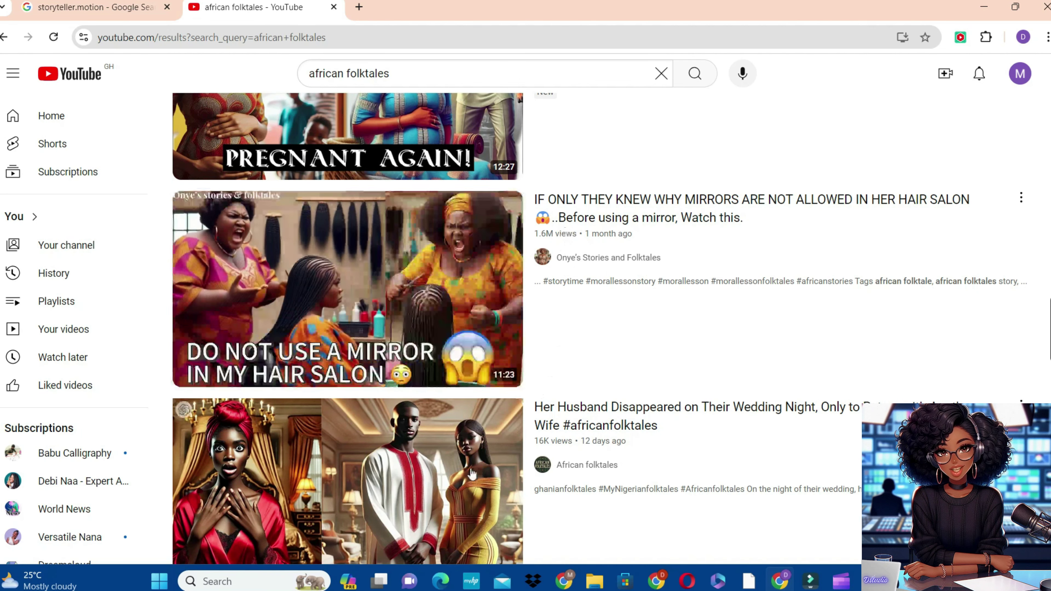
{"action": "scroll", "coordinate": [308, 280], "scroll_direction": "down", "scroll_amount": 5}
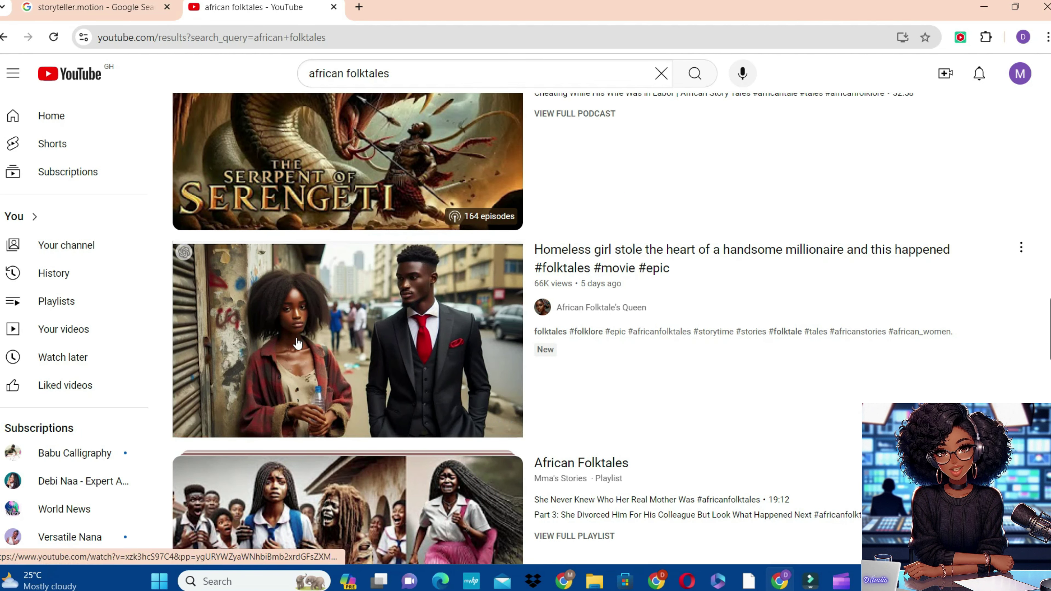
{"action": "mouse_move", "coordinate": [308, 279]}
{"action": "left_click", "coordinate": [598, 253]}
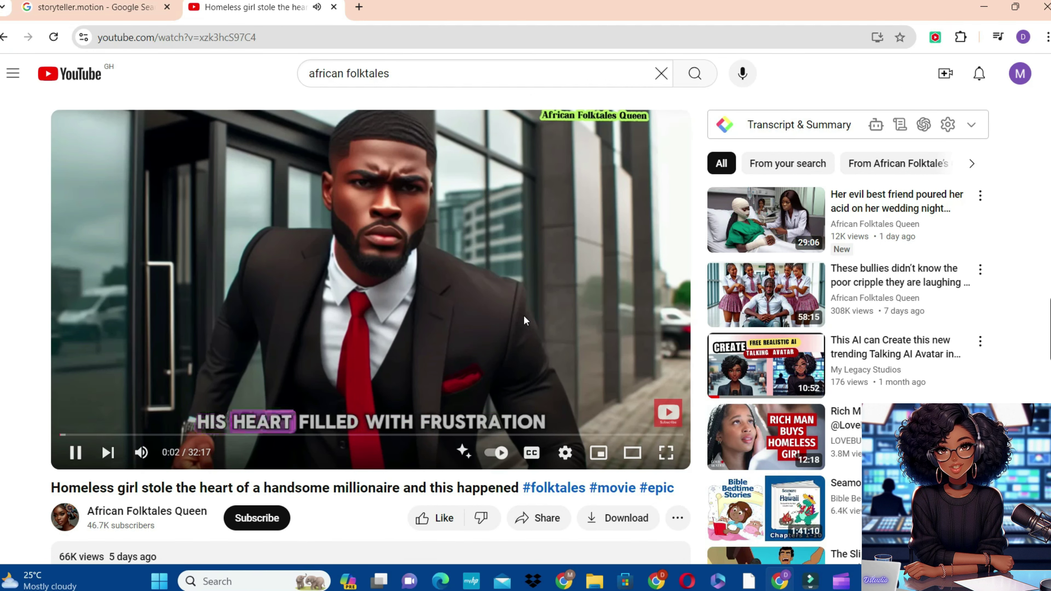
{"action": "left_click", "coordinate": [446, 313]}
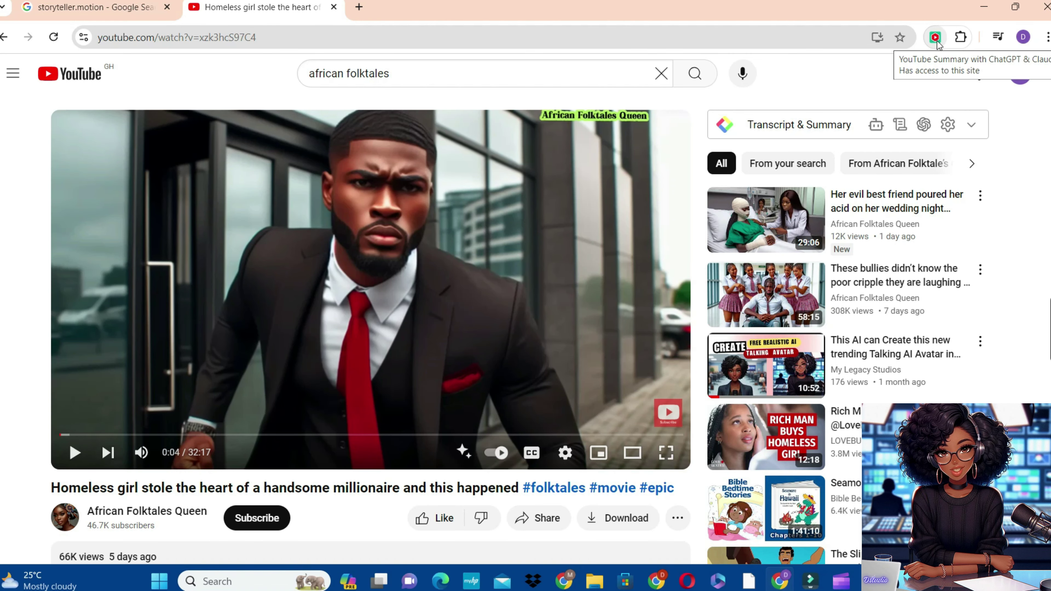
{"action": "left_click", "coordinate": [927, 125]}
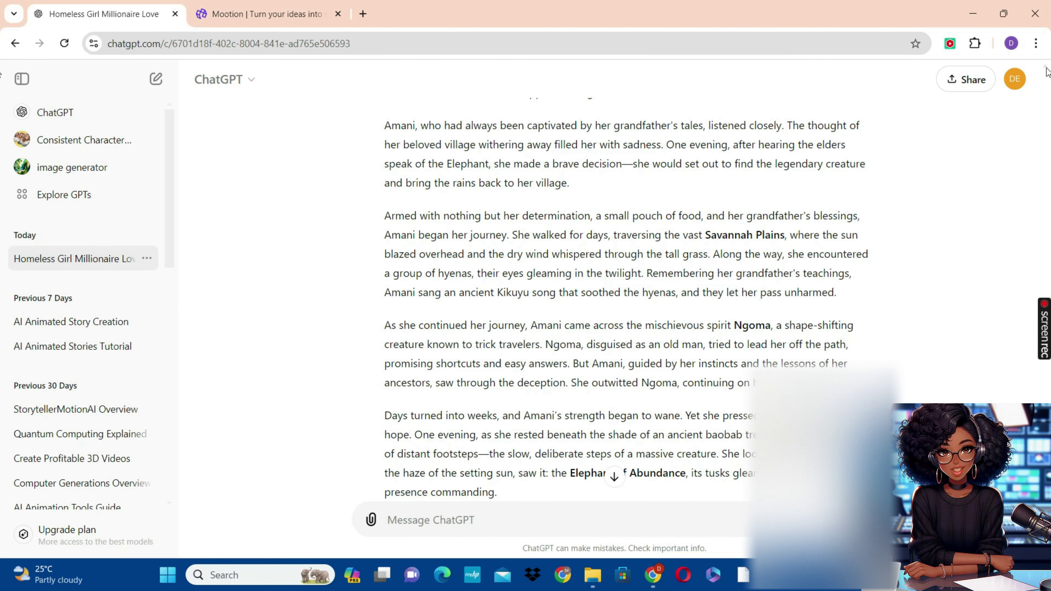
Step: Select the full Amani story generated in ChatGPT and open a new Google Docs document
{"action": "scroll", "coordinate": [408, 163], "scroll_direction": "up", "scroll_amount": 6}
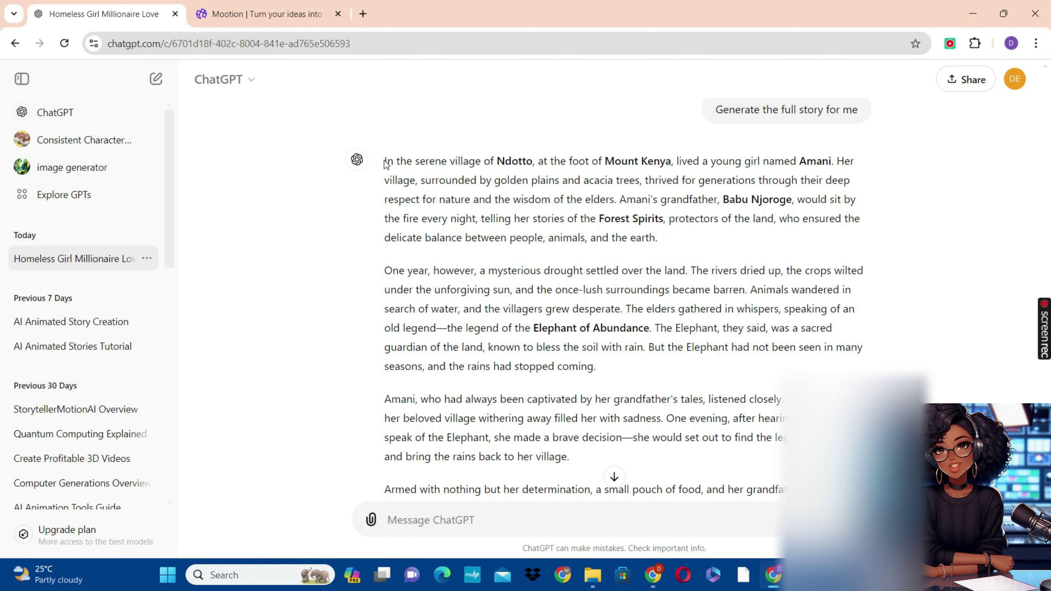
{"action": "left_click_drag", "start_coordinate": [384, 162], "coordinate": [715, 415]}
{"action": "key", "text": "ctrl+t"}
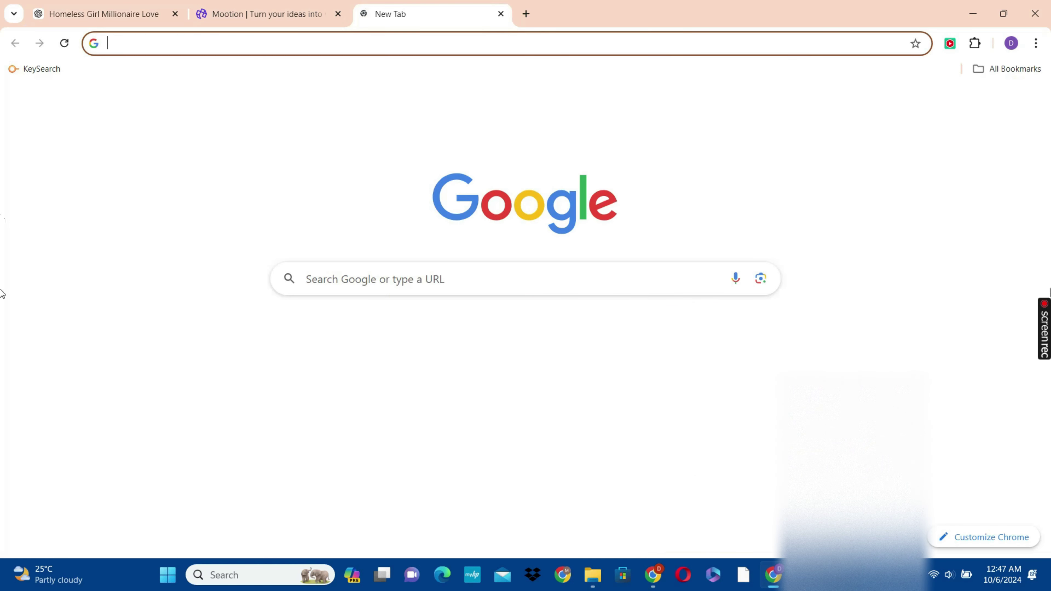
{"action": "left_click", "coordinate": [995, 104]}
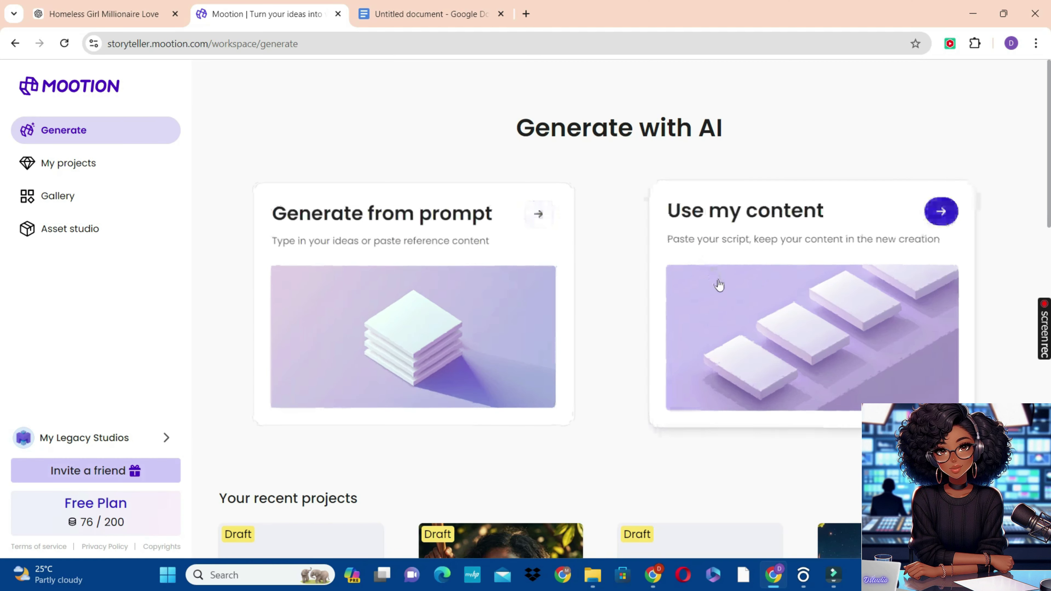
Step: Start a Use my content project in Mootion and paste the full Amani story as its content
{"action": "left_click", "coordinate": [741, 284]}
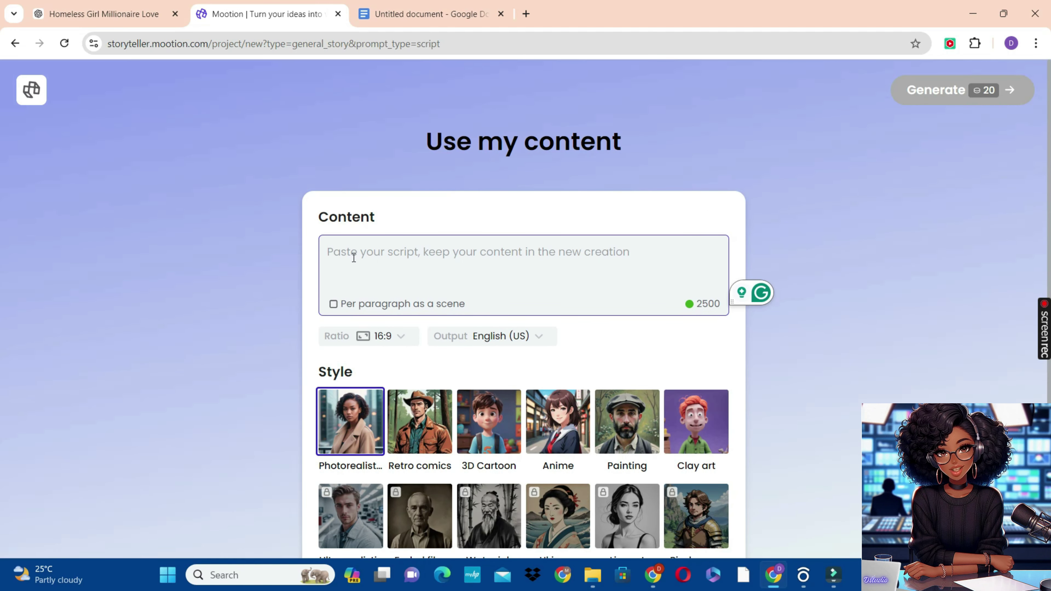
{"action": "key", "text": "ctrl+v"}
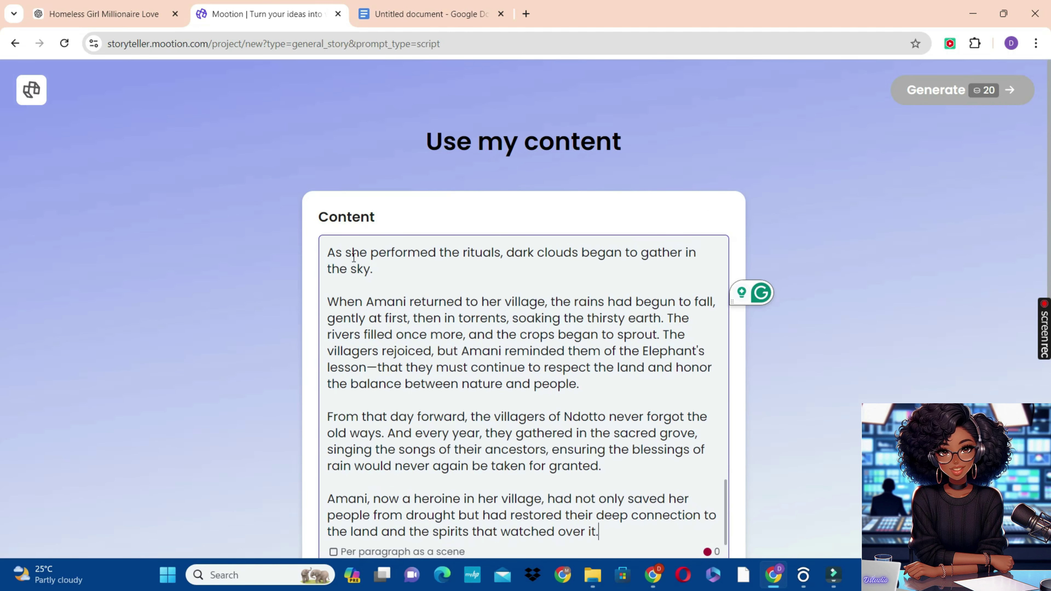
{"action": "scroll", "coordinate": [3, 414], "scroll_direction": "down", "scroll_amount": 2}
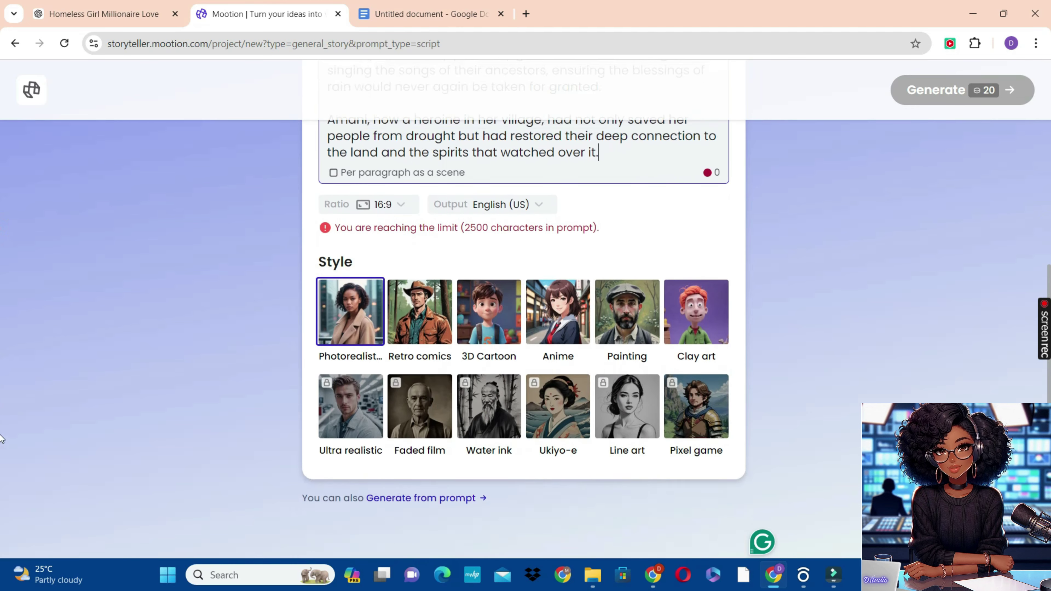
{"action": "scroll", "coordinate": [453, 475], "scroll_direction": "up", "scroll_amount": 1}
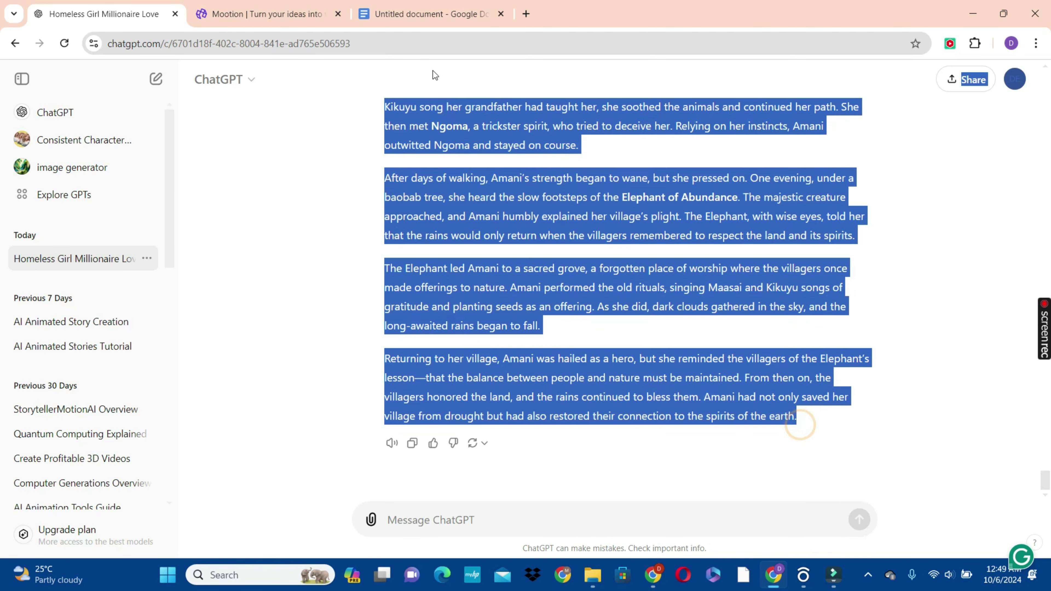
Step: Copy the whole Amani script that ChatGPT reduced to 2400 characters
{"action": "left_click_drag", "start_coordinate": [414, 99], "coordinate": [401, 223]}
{"action": "right_click", "coordinate": [401, 223]}
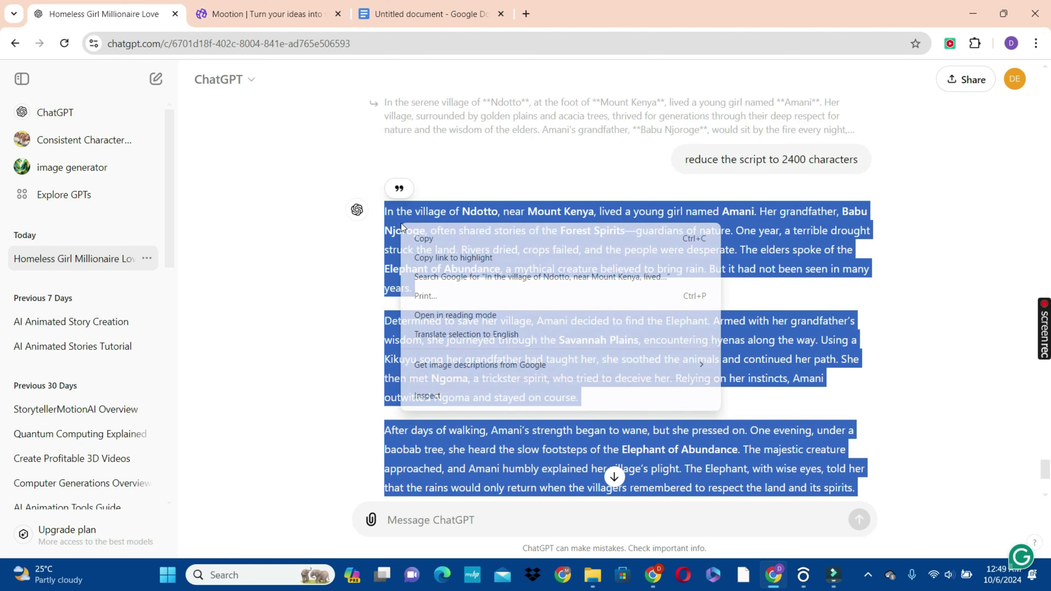
{"action": "left_click", "coordinate": [418, 237]}
Step: Replace the entire story in Mootion's Content field with the copied shorter script
{"action": "left_click", "coordinate": [265, 14]}
{"action": "left_click", "coordinate": [473, 188]}
{"action": "key", "text": "ctrl+a"}
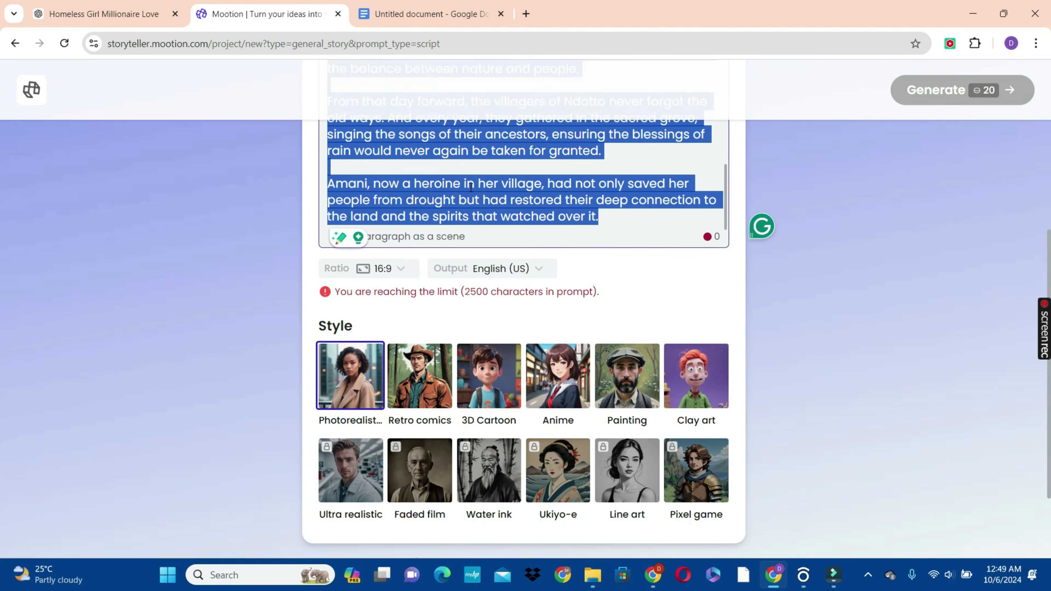
{"action": "key", "text": "ctrl+v"}
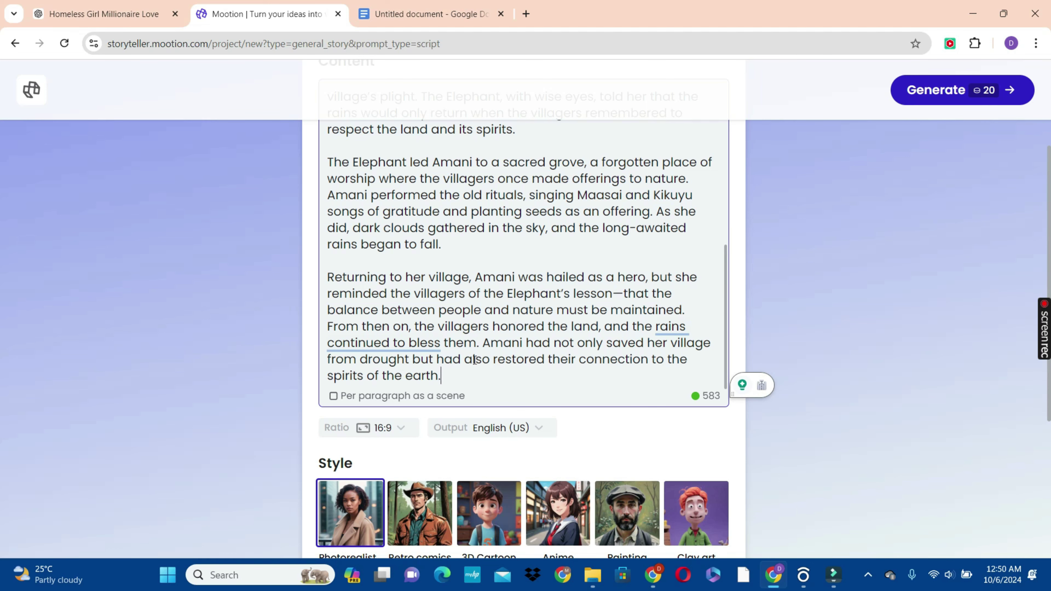
Step: Choose the 16:9 ratio for the story and generate its scenes in the preselected photorealistic style
{"action": "scroll", "coordinate": [632, 243], "scroll_direction": "down", "scroll_amount": 3}
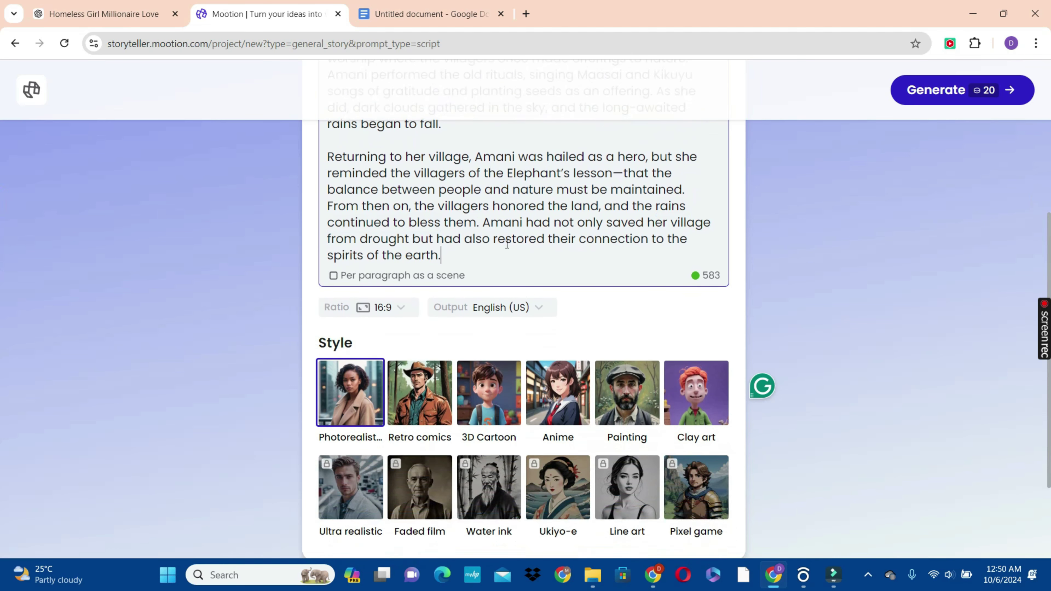
{"action": "left_click", "coordinate": [405, 311]}
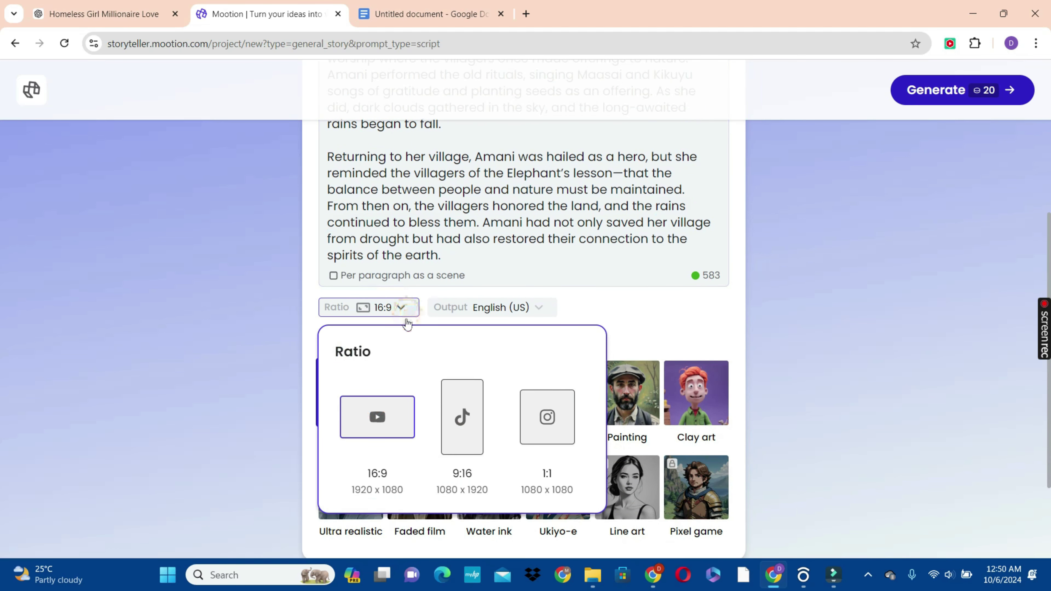
{"action": "left_click", "coordinate": [367, 430]}
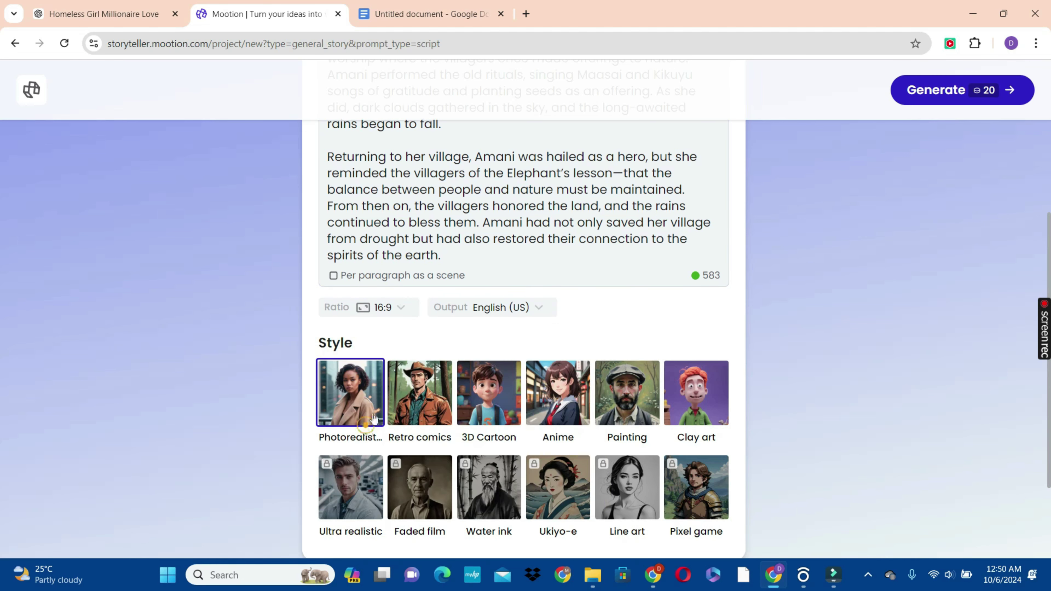
{"action": "scroll", "coordinate": [1, 231], "scroll_direction": "down", "scroll_amount": 3}
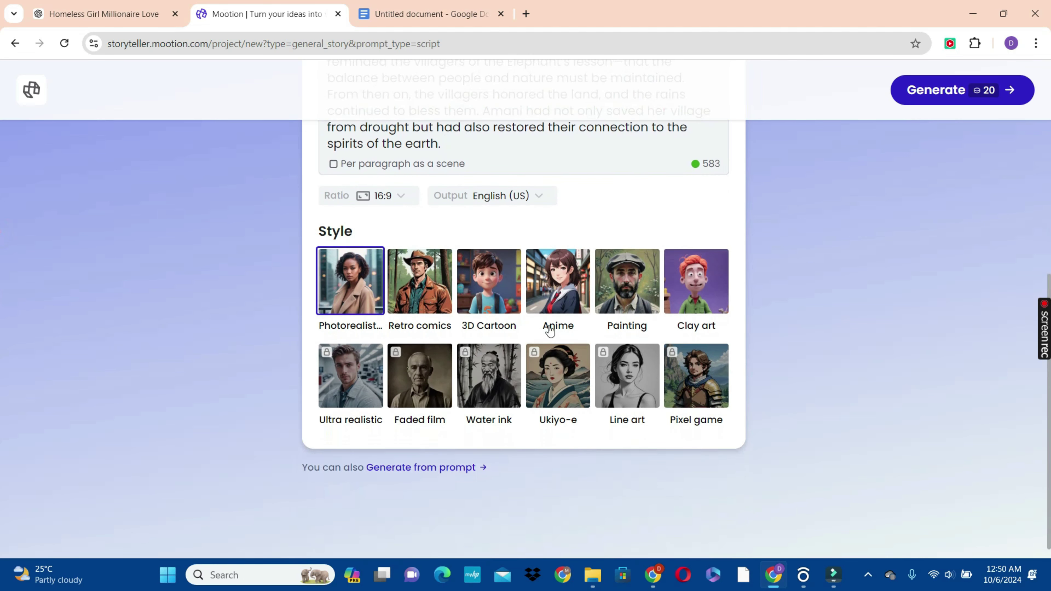
{"action": "left_click", "coordinate": [960, 89]}
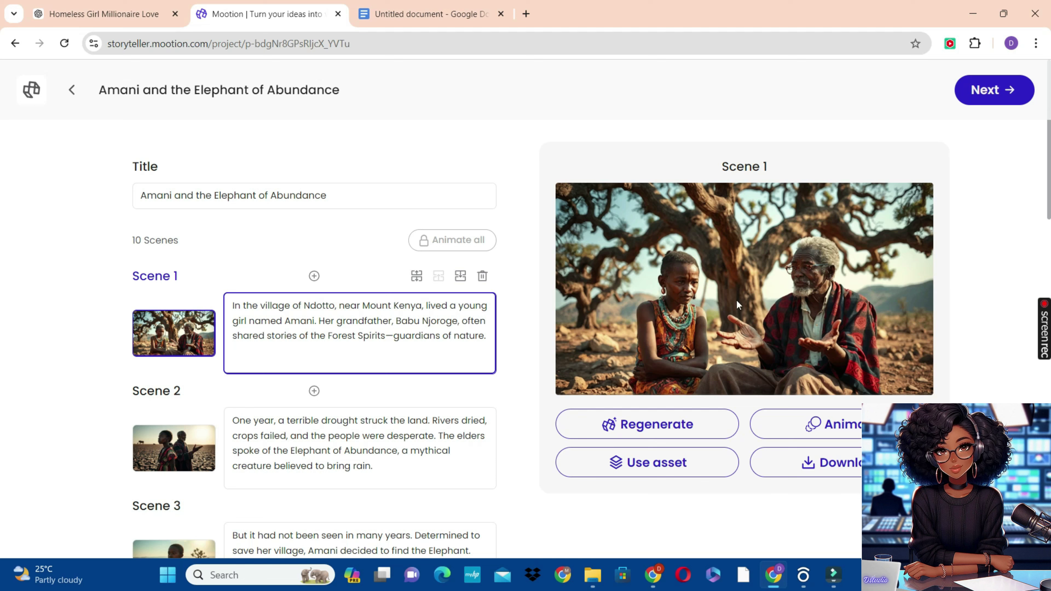
Step: Preview the Scene 2 image, then regenerate the image of Scene 3
{"action": "scroll", "coordinate": [2, 217], "scroll_direction": "down", "scroll_amount": 4}
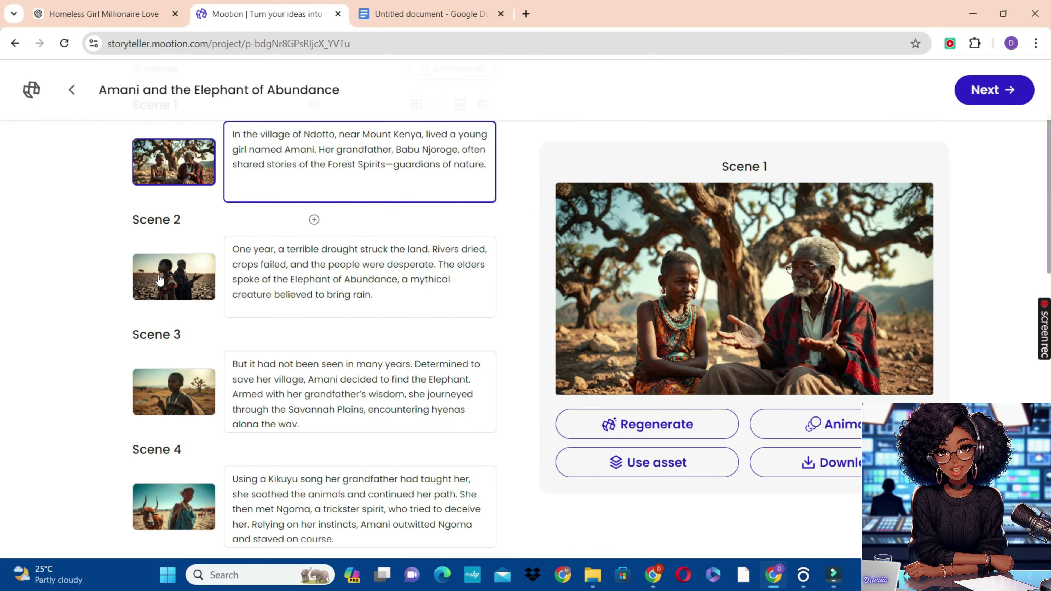
{"action": "left_click", "coordinate": [161, 280]}
{"action": "left_click", "coordinate": [176, 393]}
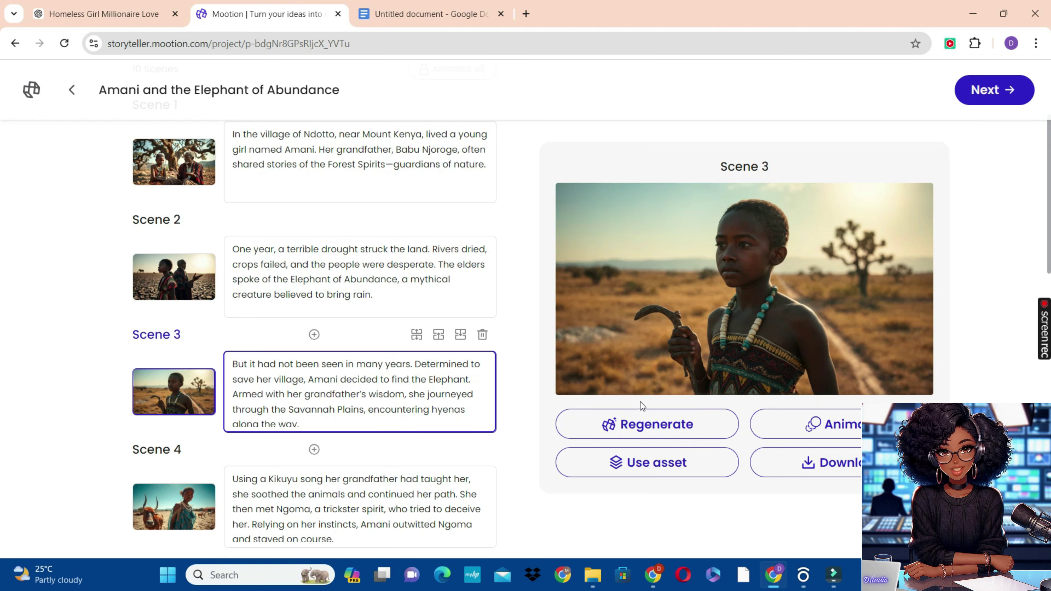
{"action": "left_click", "coordinate": [636, 426]}
{"action": "left_click", "coordinate": [610, 412]}
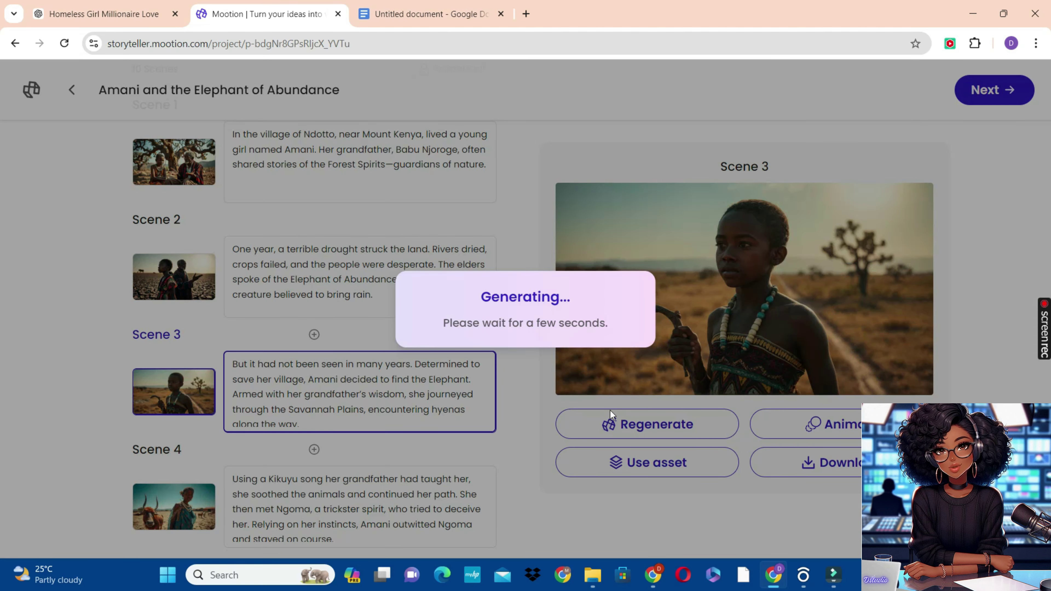
Step: Review the generated images and text of Scenes 10, 9, 1 and 2
{"action": "scroll", "coordinate": [154, 310], "scroll_direction": "down", "scroll_amount": 15}
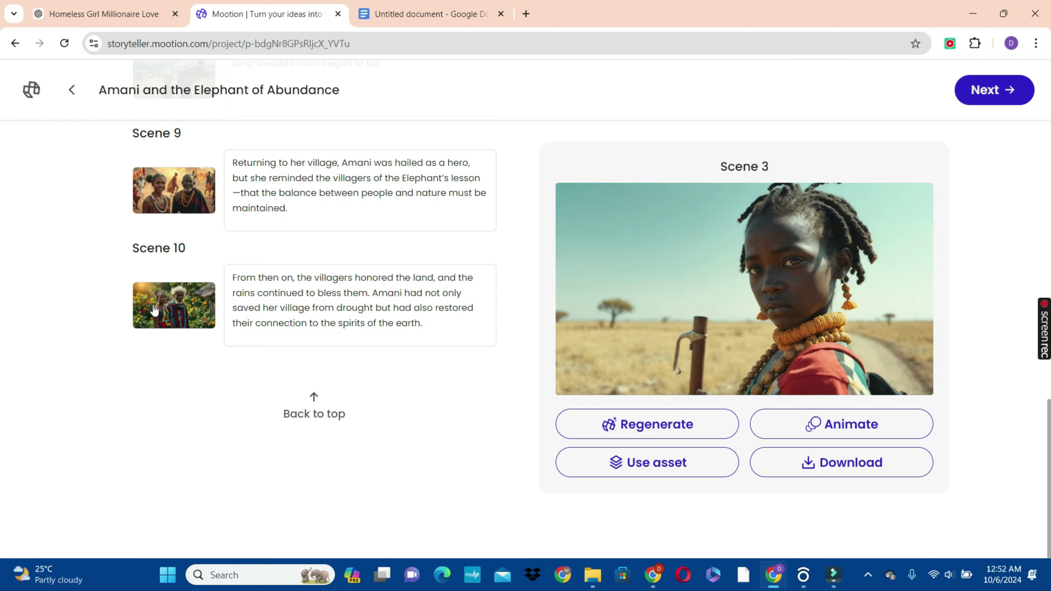
{"action": "left_click", "coordinate": [155, 309]}
{"action": "left_click", "coordinate": [147, 172]}
{"action": "scroll", "coordinate": [147, 172], "scroll_direction": "up", "scroll_amount": 15}
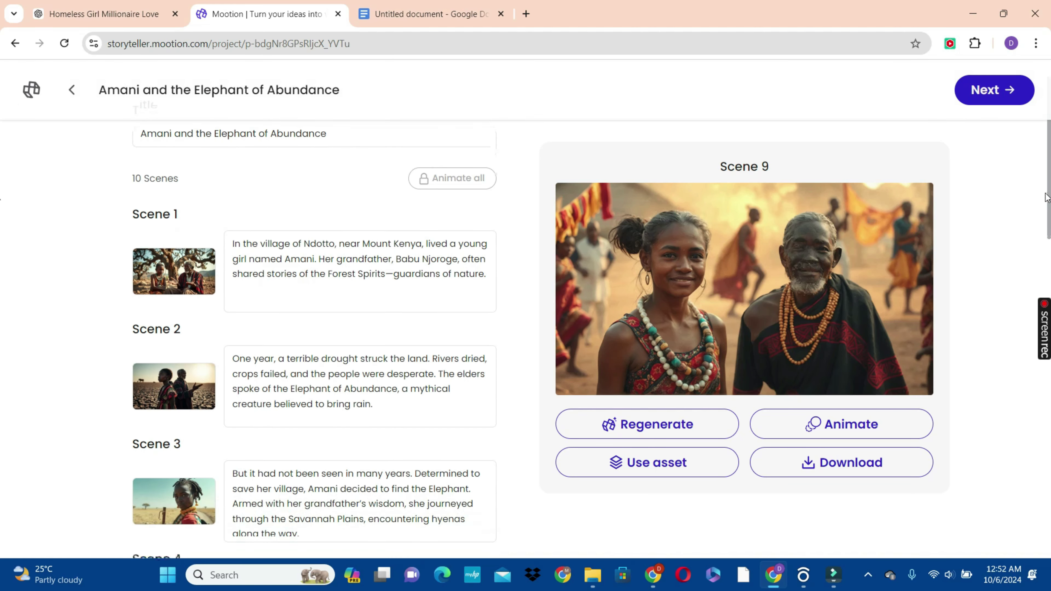
{"action": "left_click", "coordinate": [264, 273]}
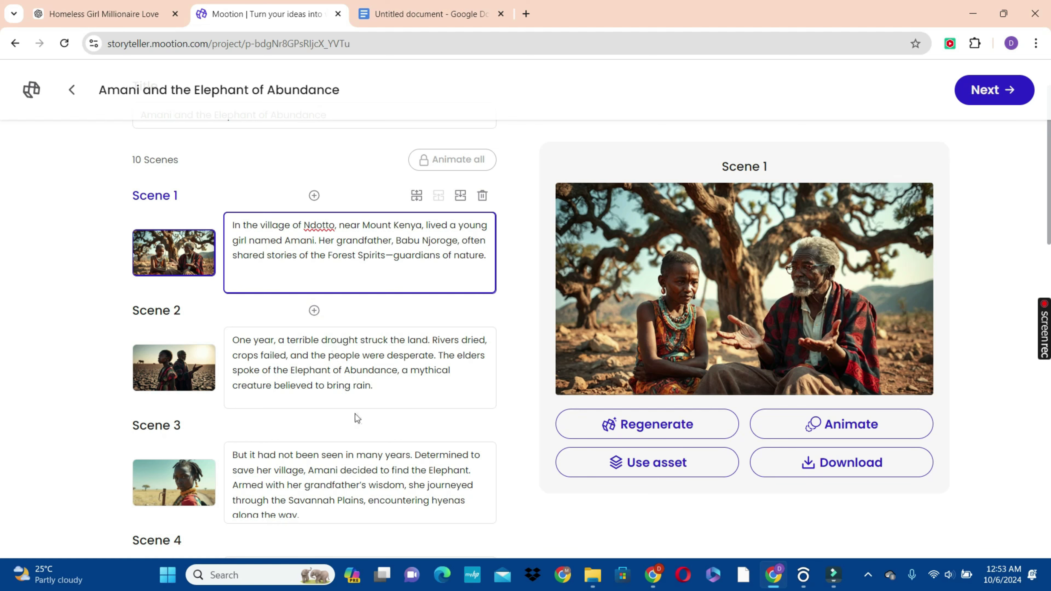
{"action": "left_click", "coordinate": [334, 350]}
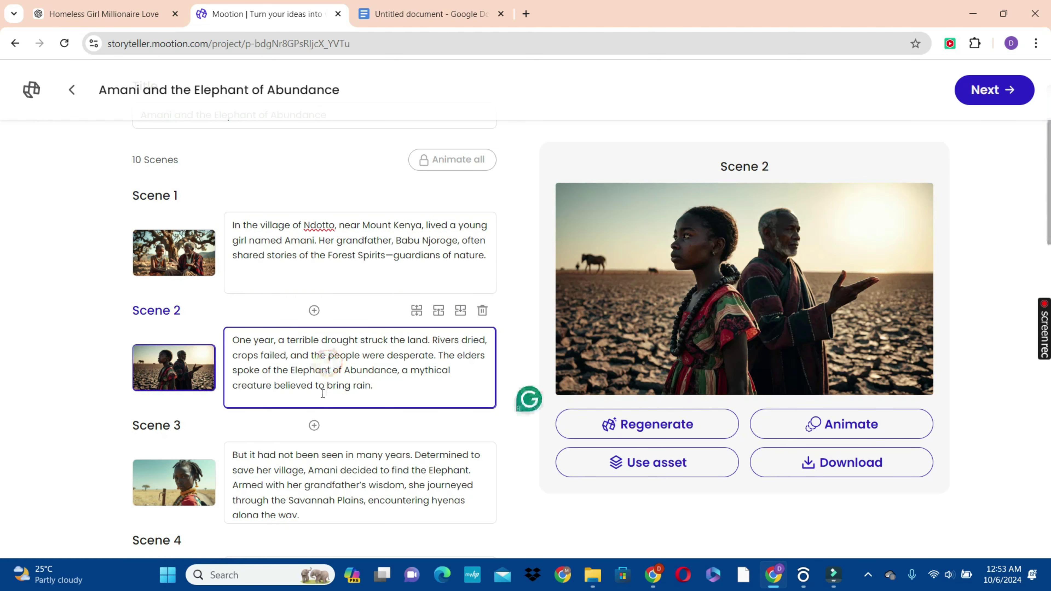